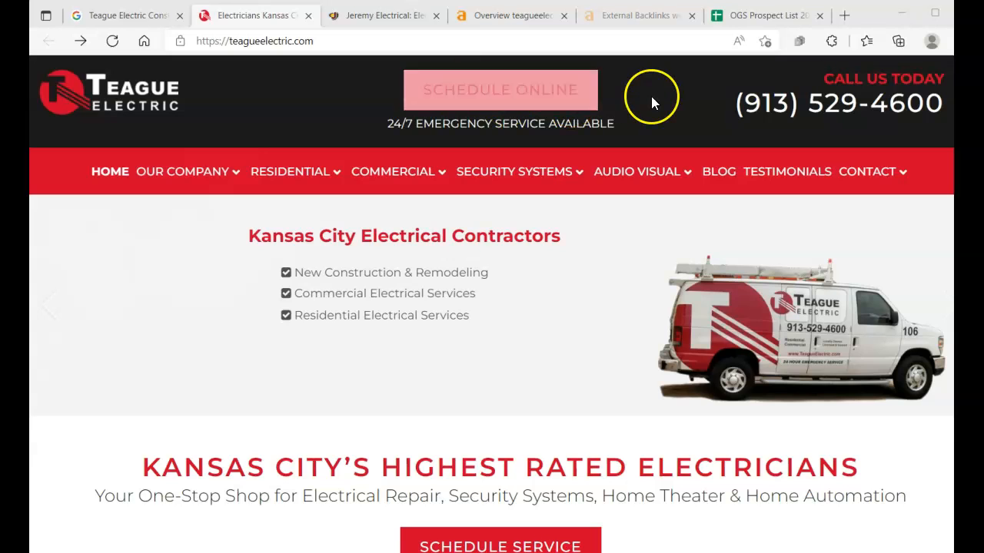
Review the Teague Electric homepage from its navigation through the service tiles, trust badges and customer reviews to the booking section
mouse_move(684, 171)
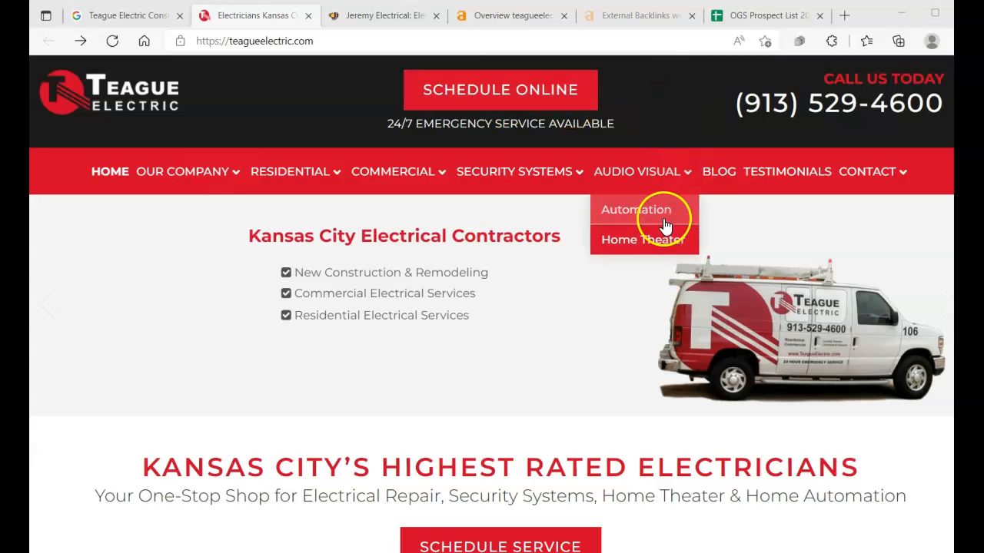
scroll(633, 284, down, 3)
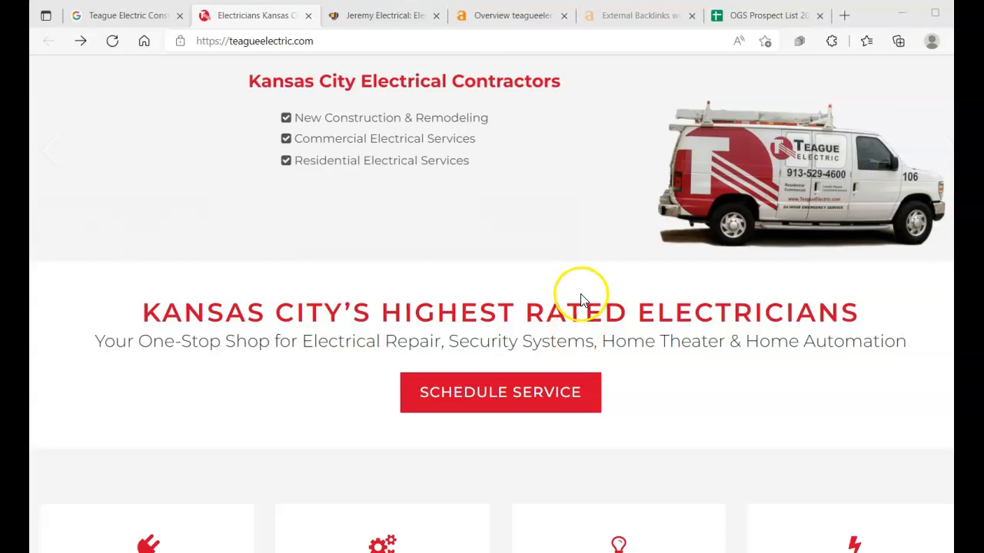
scroll(581, 300, down, 3)
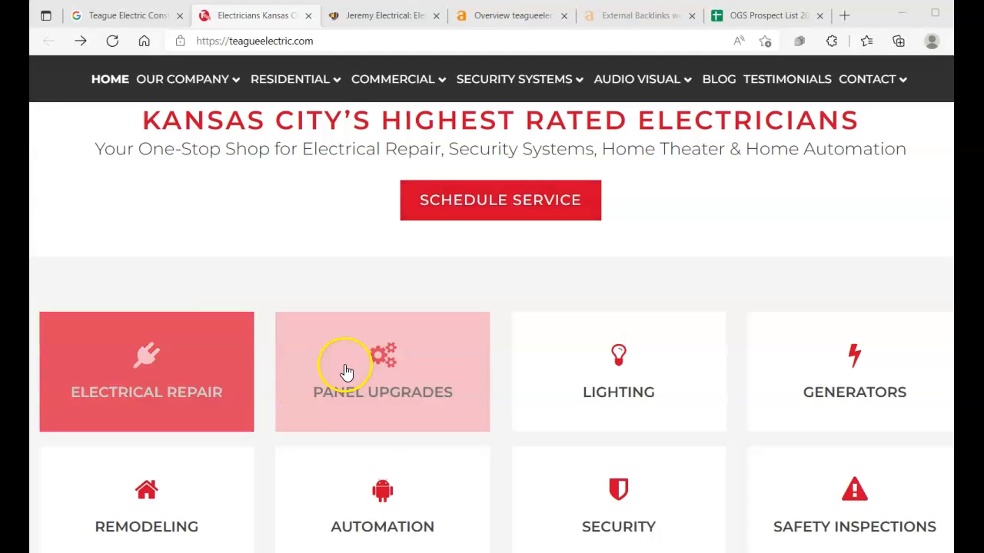
scroll(879, 362, down, 2)
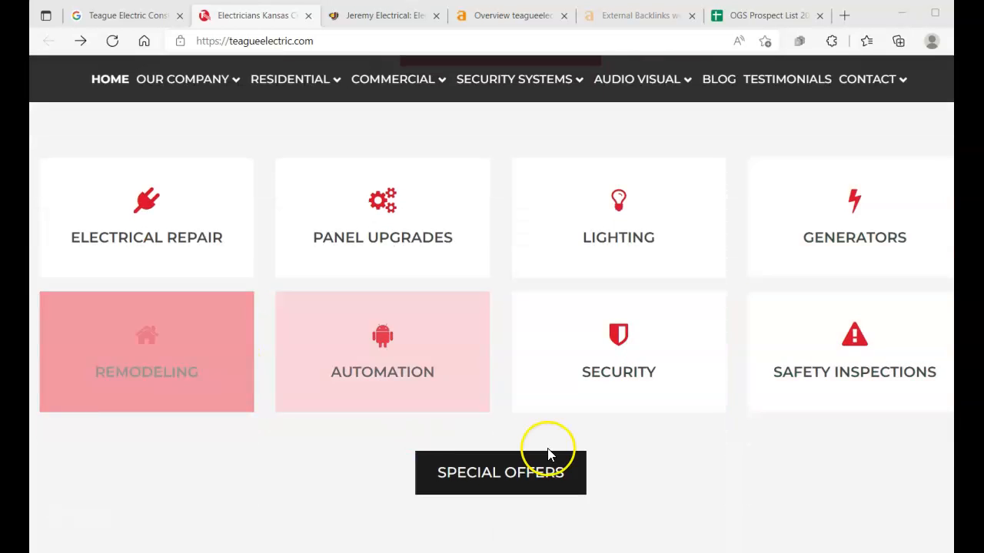
scroll(538, 461, down, 4)
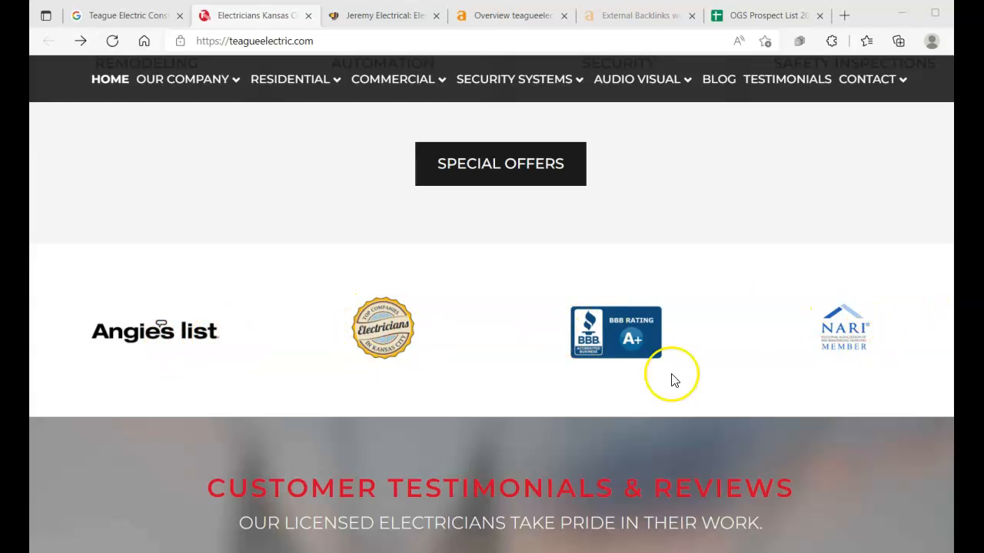
scroll(671, 380, down, 5)
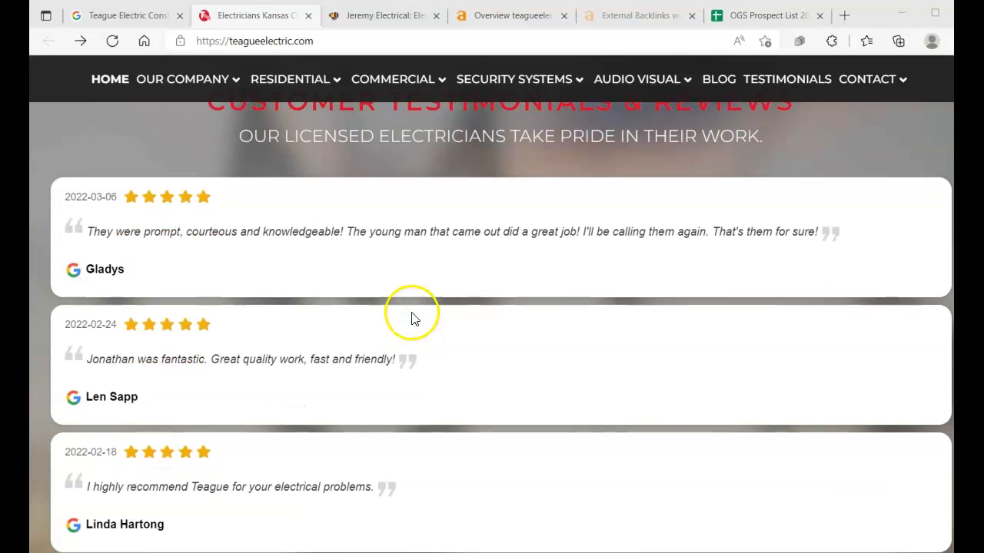
scroll(413, 318, down, 6)
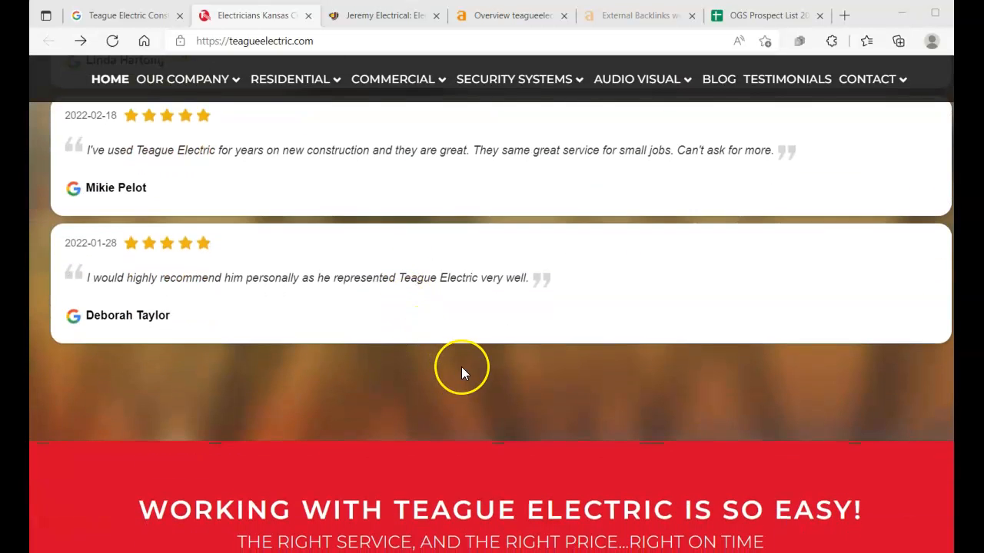
scroll(461, 367, down, 3)
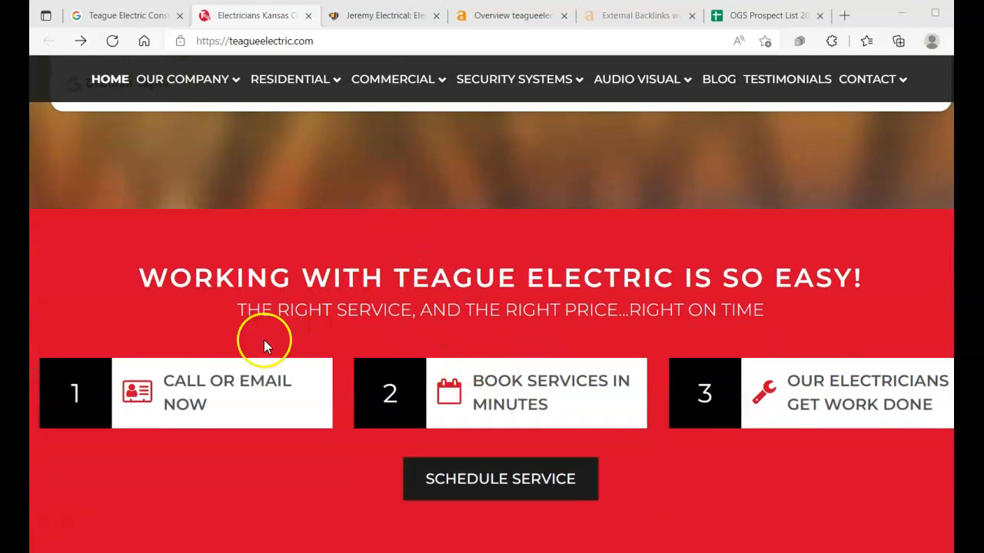
scroll(402, 345, down, 7)
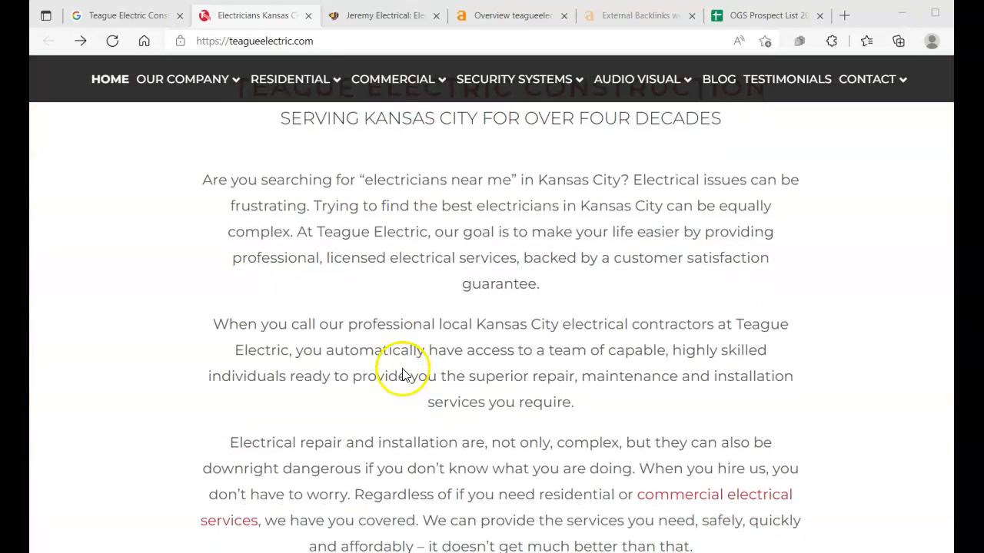
Examine the Teague Electric Construction body text and its internal links, highlighting the opening line about "electricians near me" in Kansas City
drag(192, 164, 766, 496)
scroll(767, 497, down, 1)
click(841, 336)
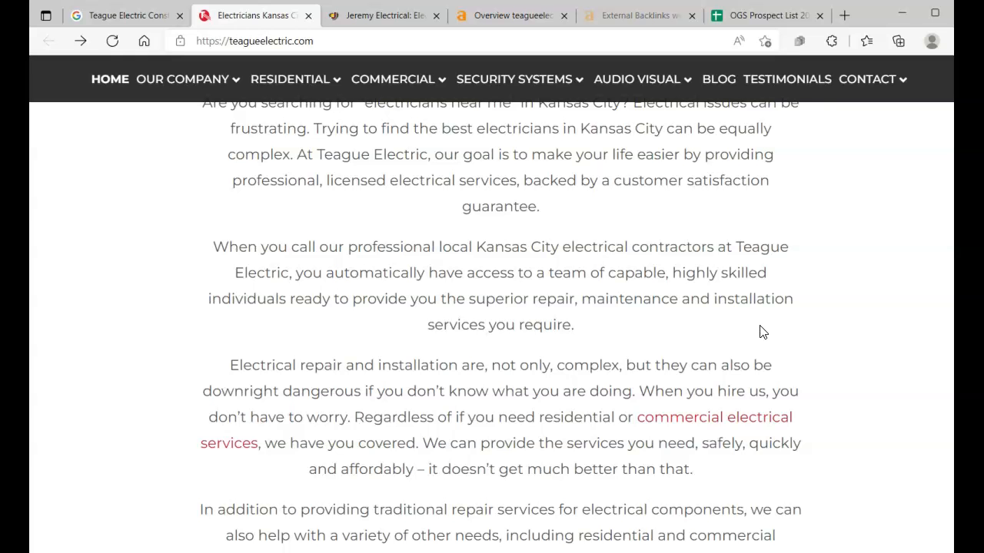
scroll(643, 411, down, 3)
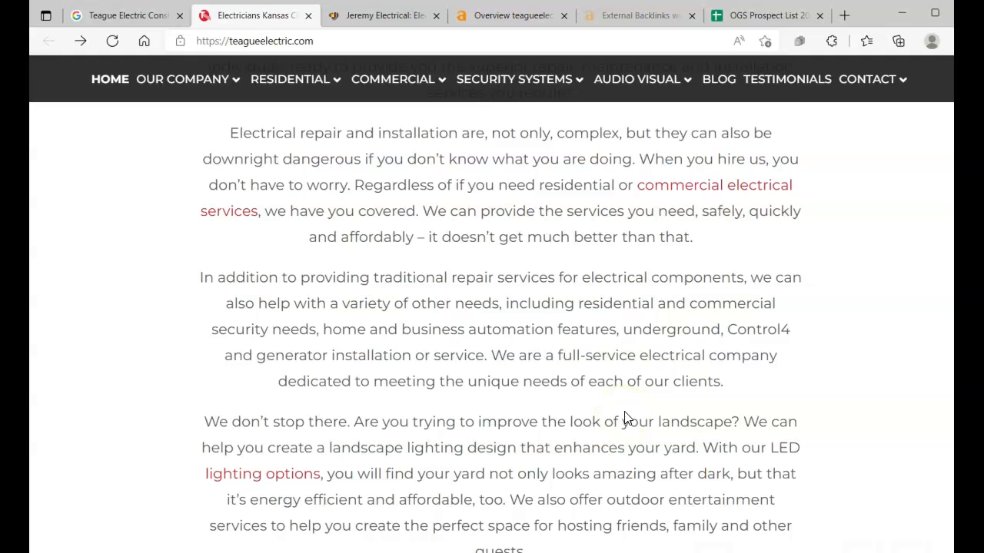
scroll(625, 419, down, 2)
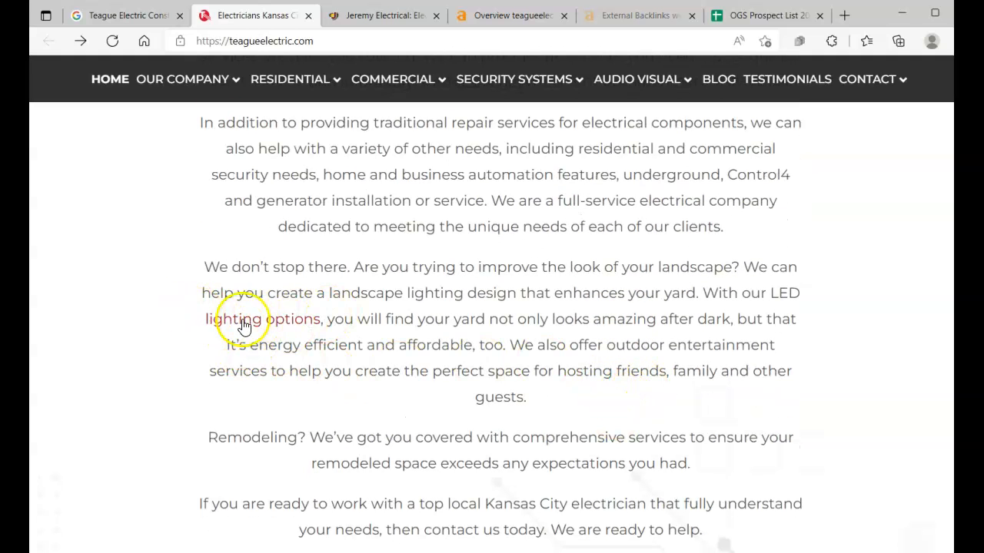
scroll(288, 317, up, 2)
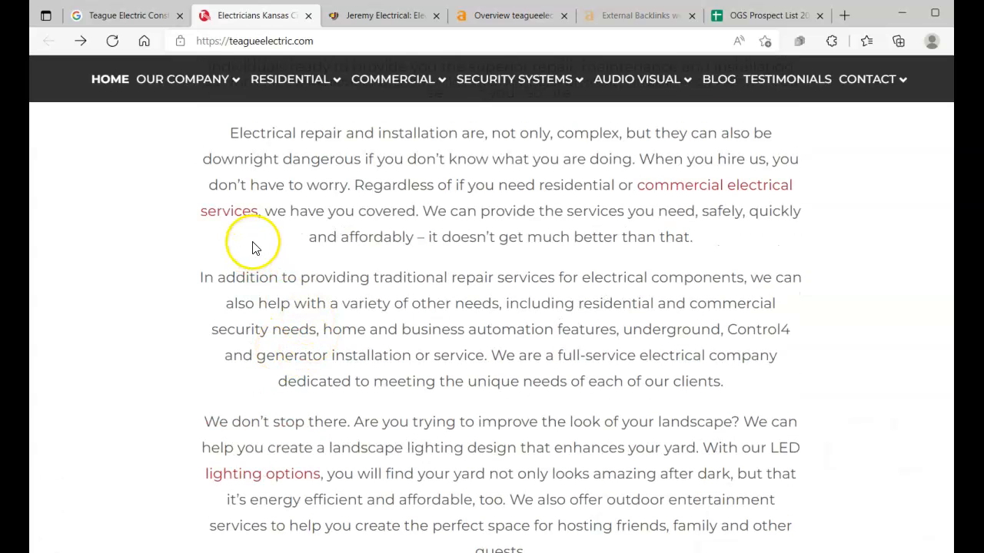
scroll(410, 254, up, 2)
scroll(408, 292, up, 2)
scroll(530, 323, up, 2)
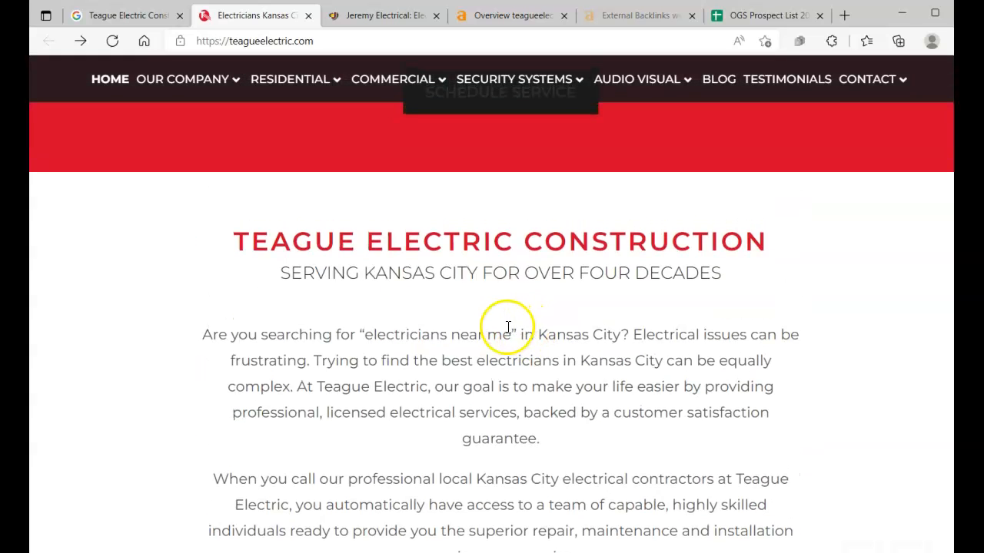
drag(205, 332, 806, 334)
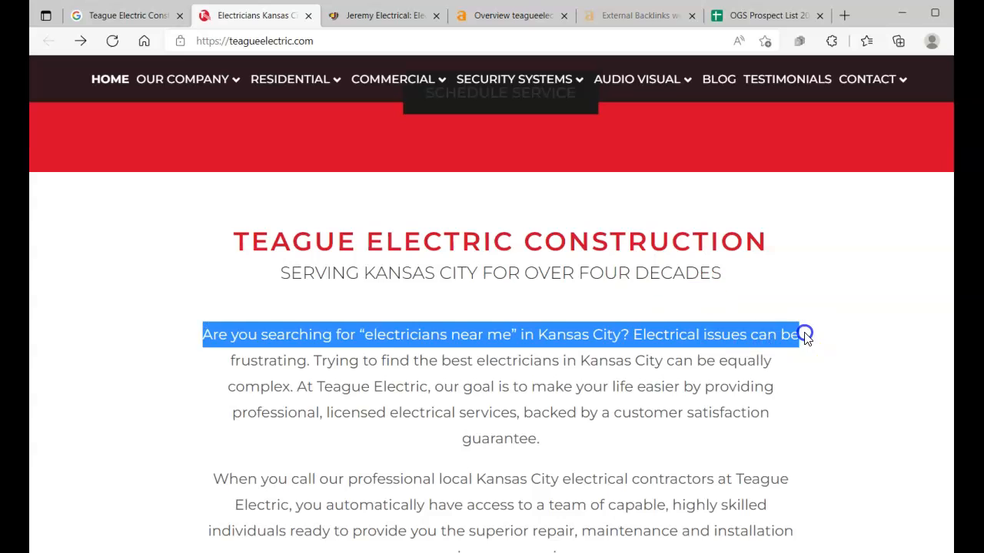
click(273, 405)
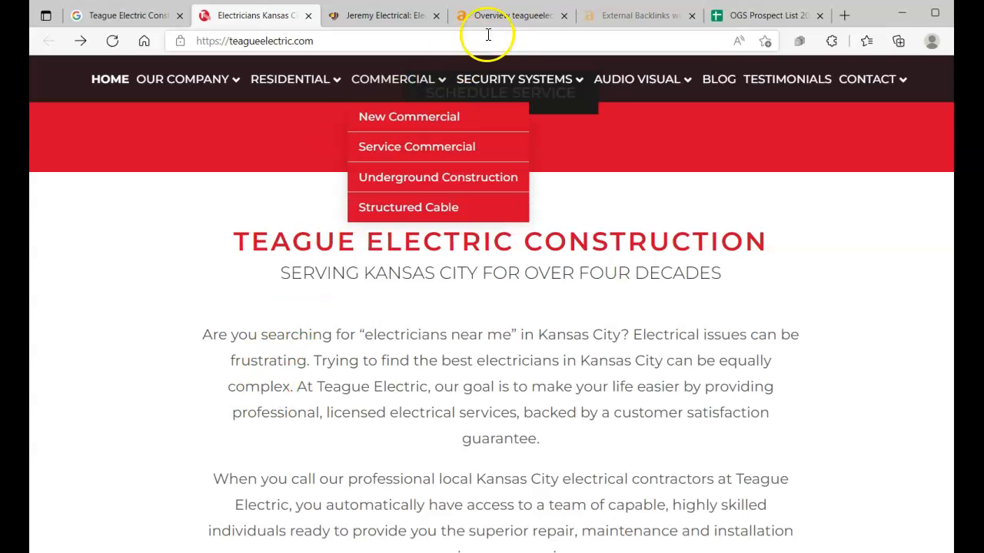
Switch to Ahrefs and review the organic keywords of teagueelectric.com, including their volumes and positions
click(515, 15)
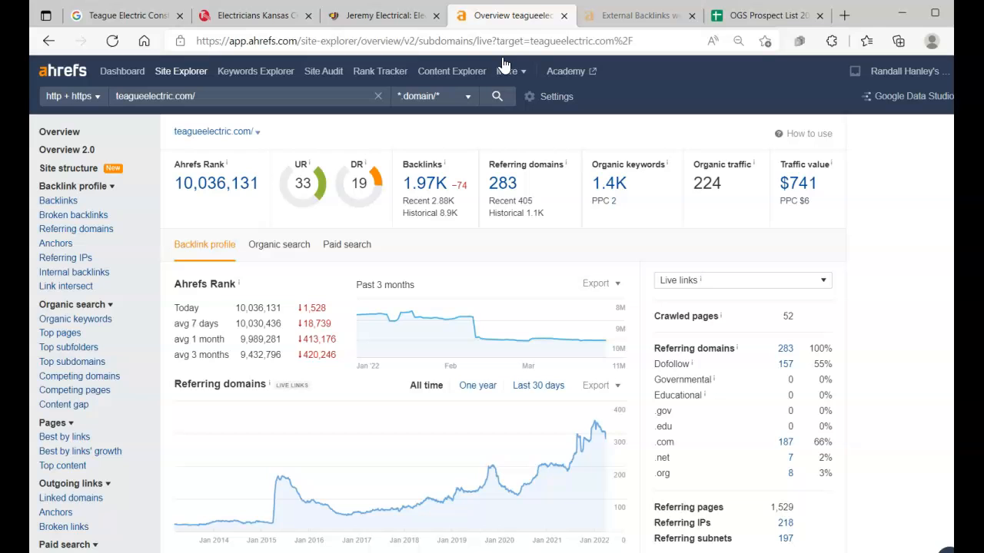
click(619, 186)
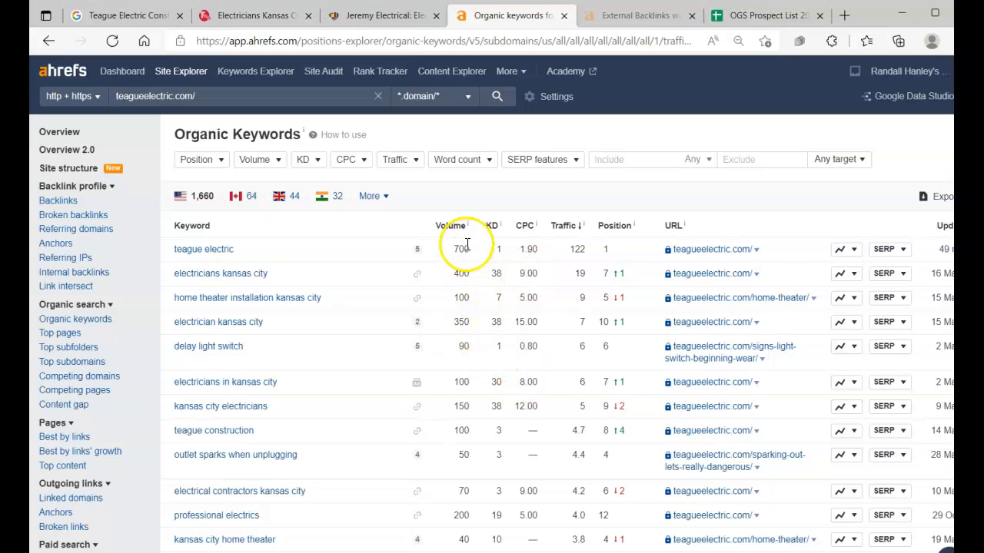
click(472, 278)
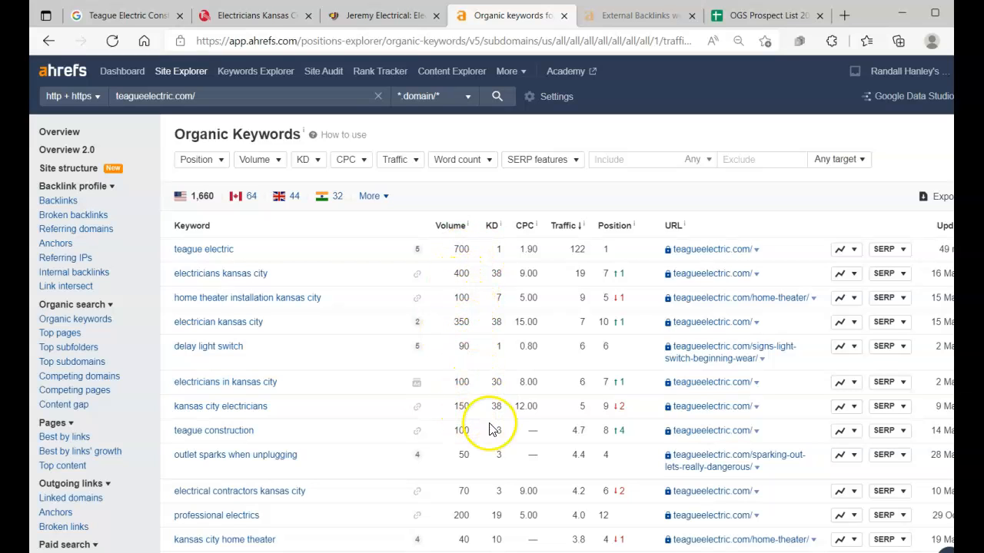
scroll(453, 513, down, 1)
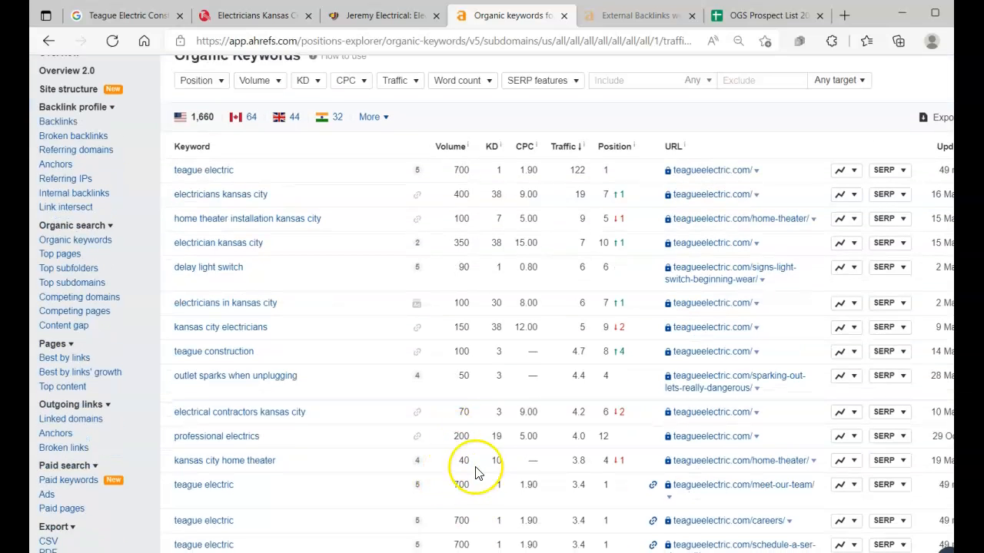
scroll(476, 476, down, 2)
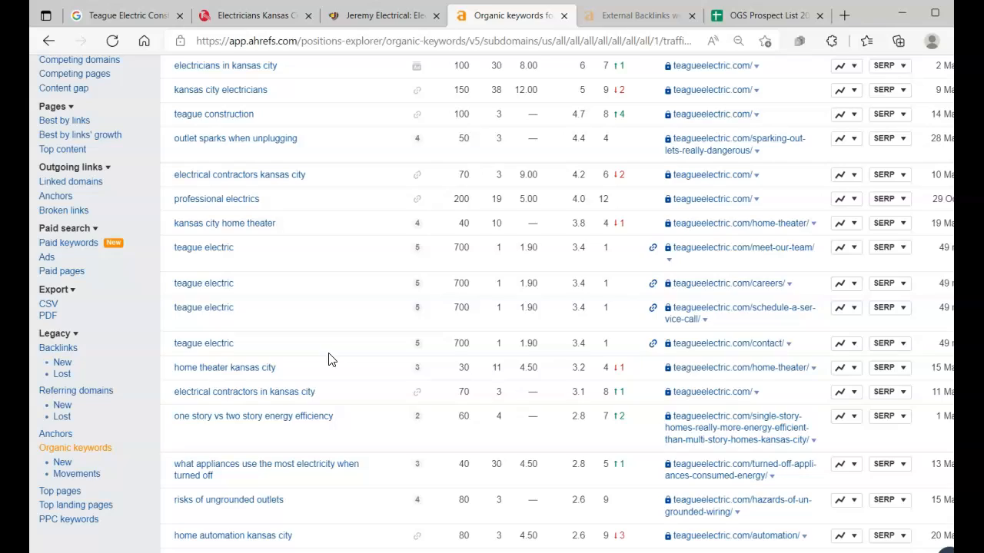
scroll(336, 336, down, 3)
scroll(336, 336, up, 6)
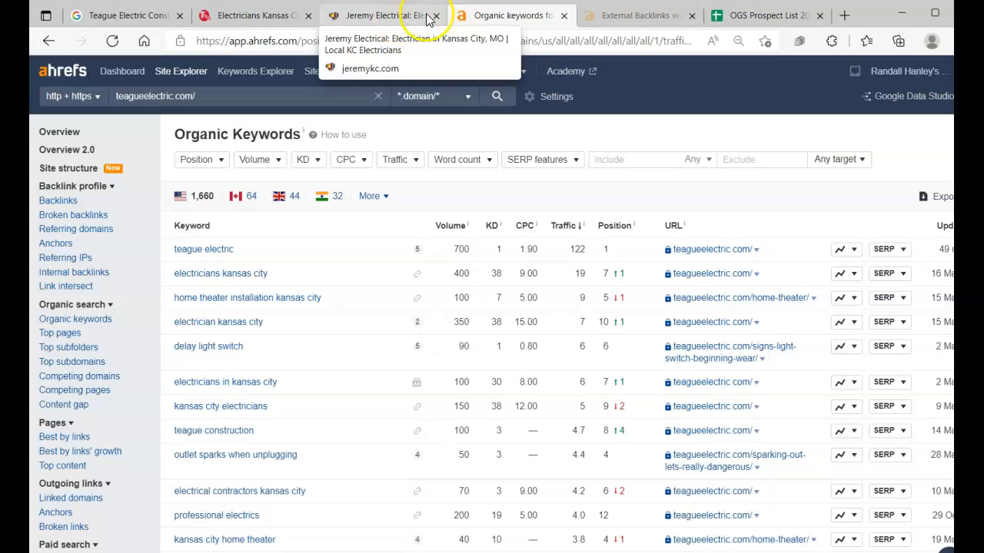
click(619, 17)
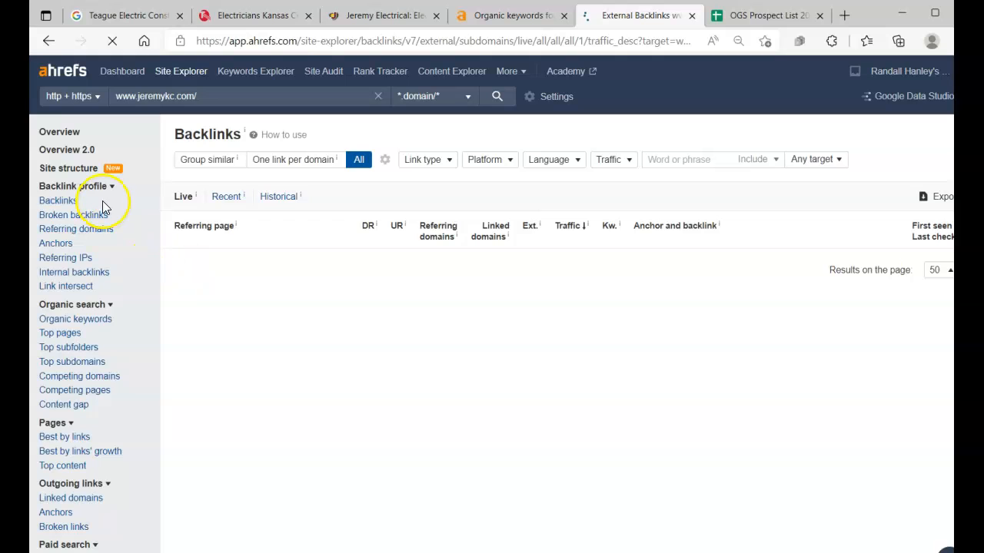
click(85, 323)
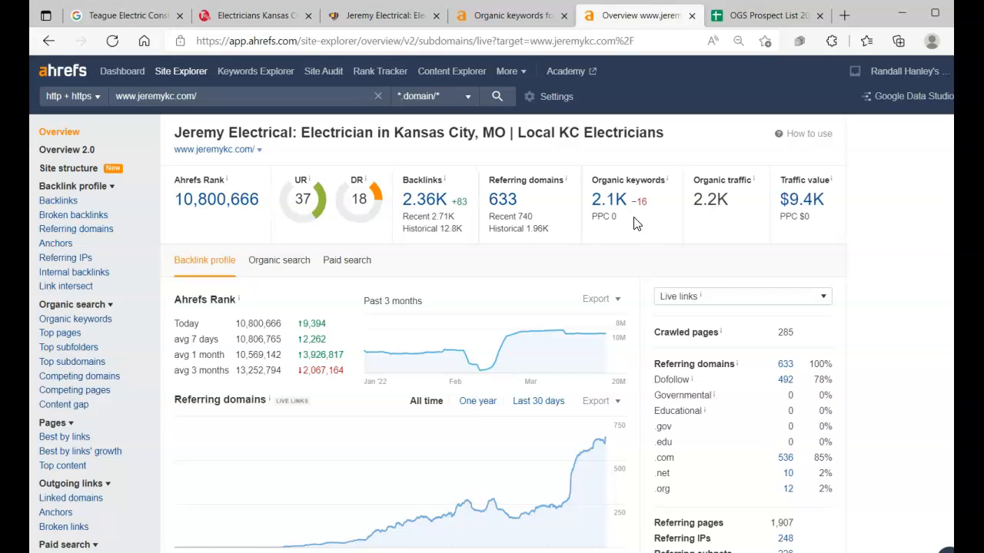
click(625, 204)
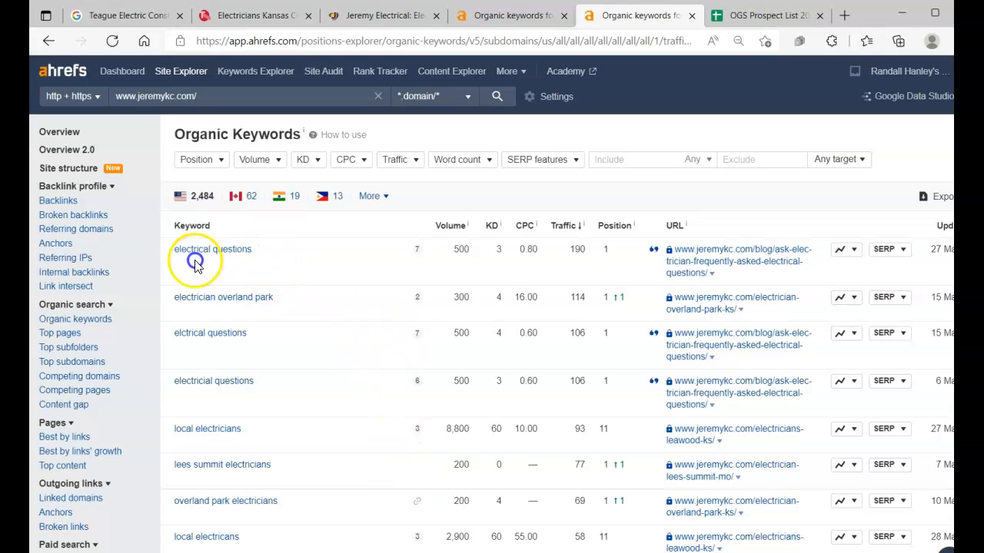
triple_click(176, 254)
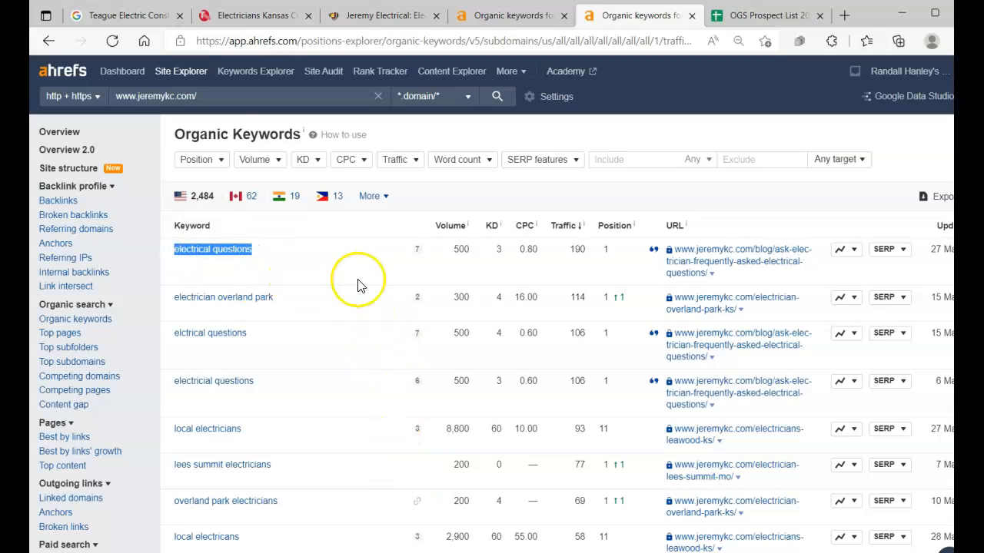
Return to the Teague Electric homepage and examine the latest posts in its blog section
click(239, 23)
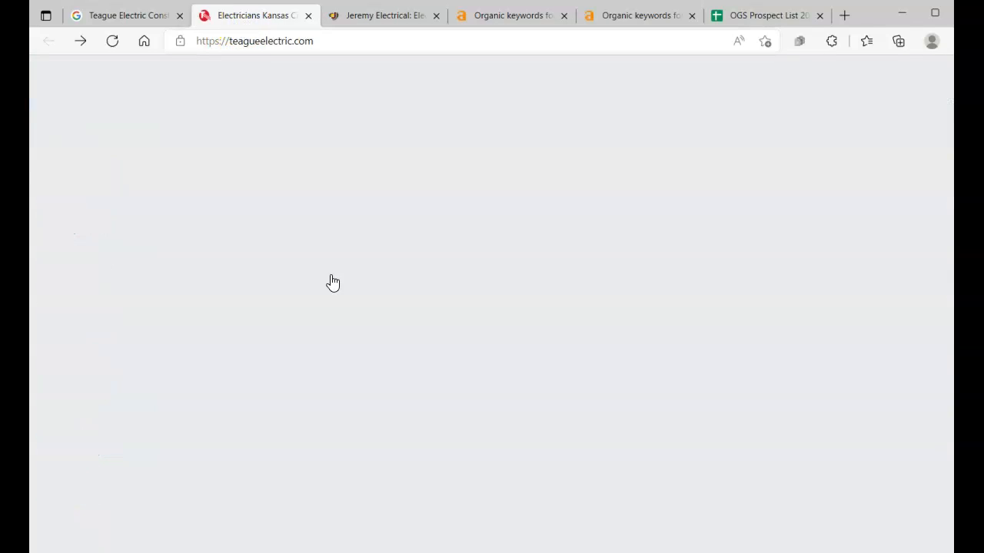
scroll(338, 296, down, 15)
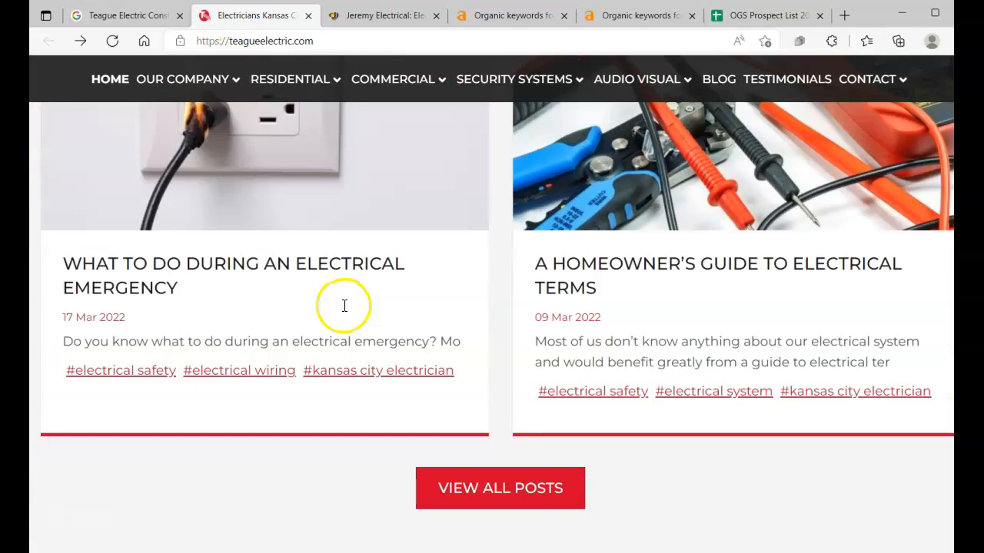
scroll(342, 323, up, 2)
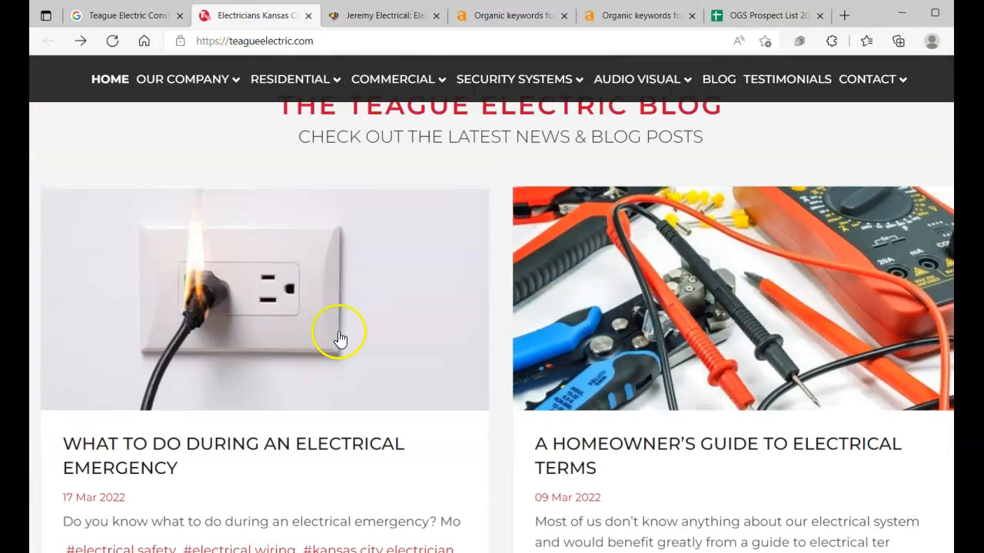
click(499, 15)
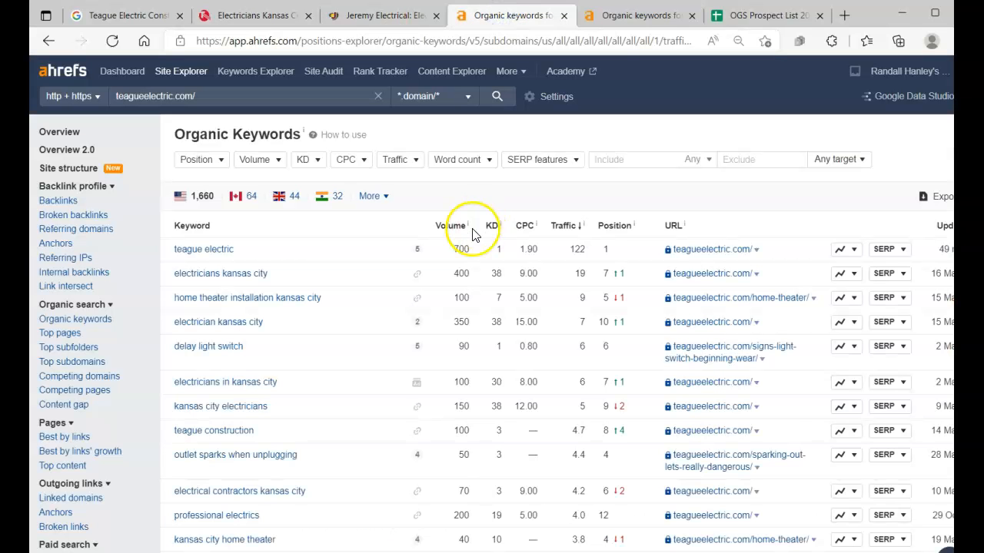
click(641, 15)
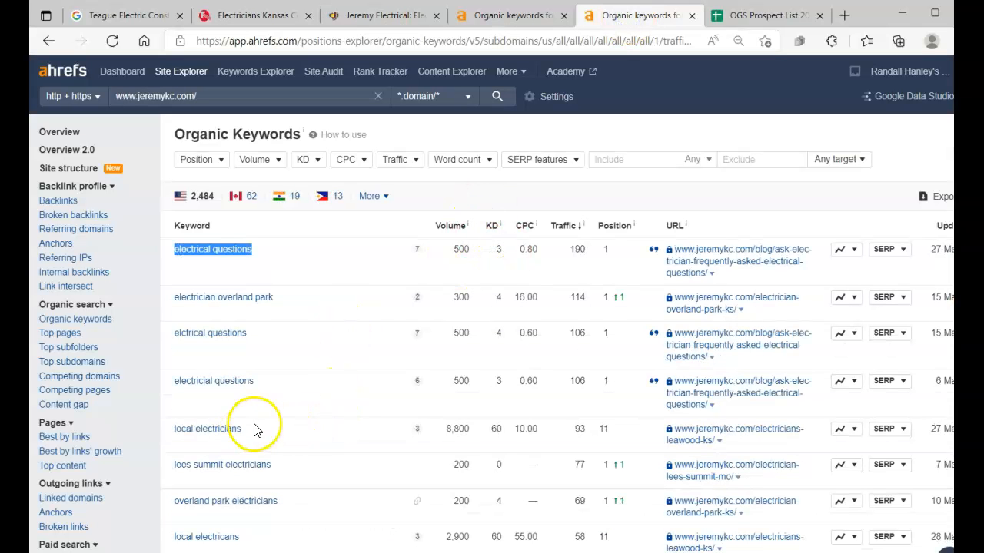
click(455, 428)
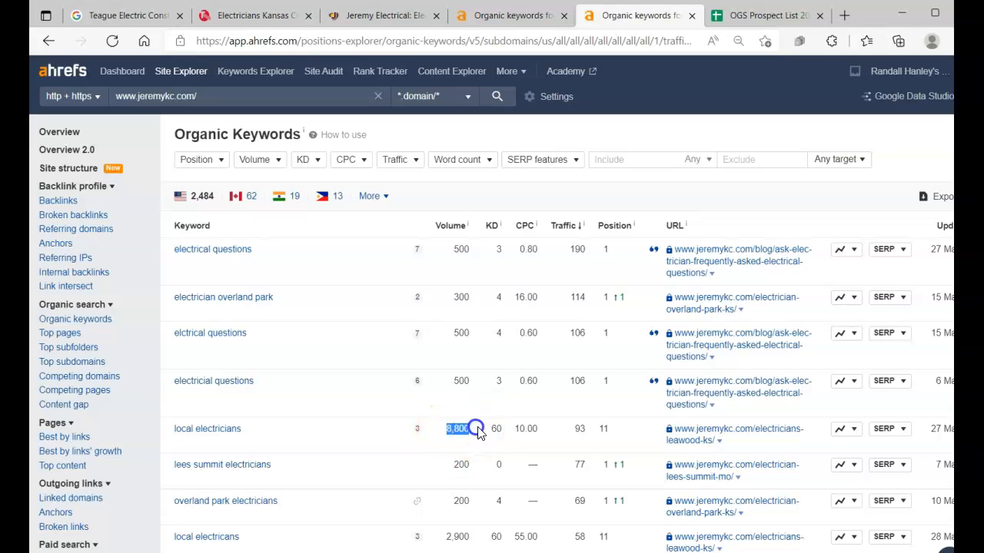
click(499, 184)
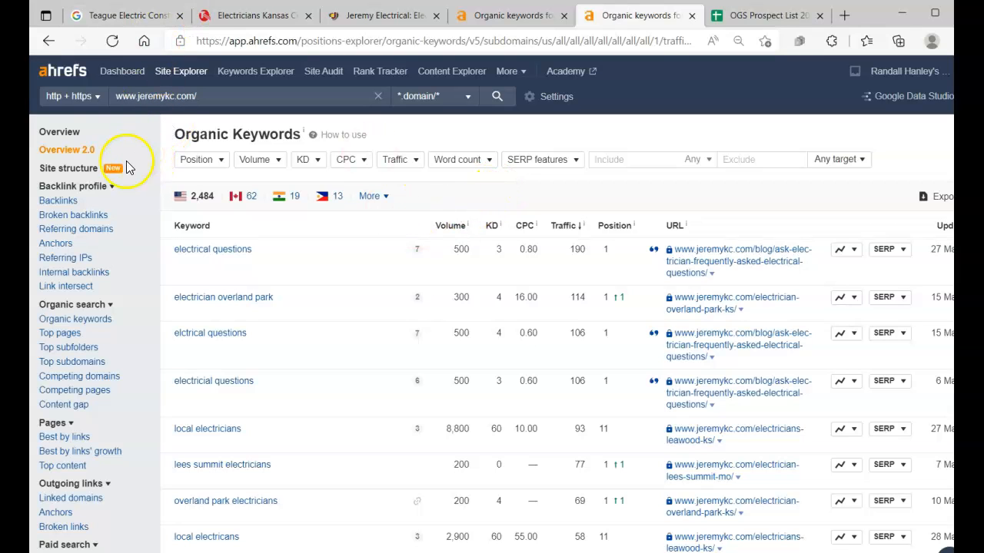
click(61, 131)
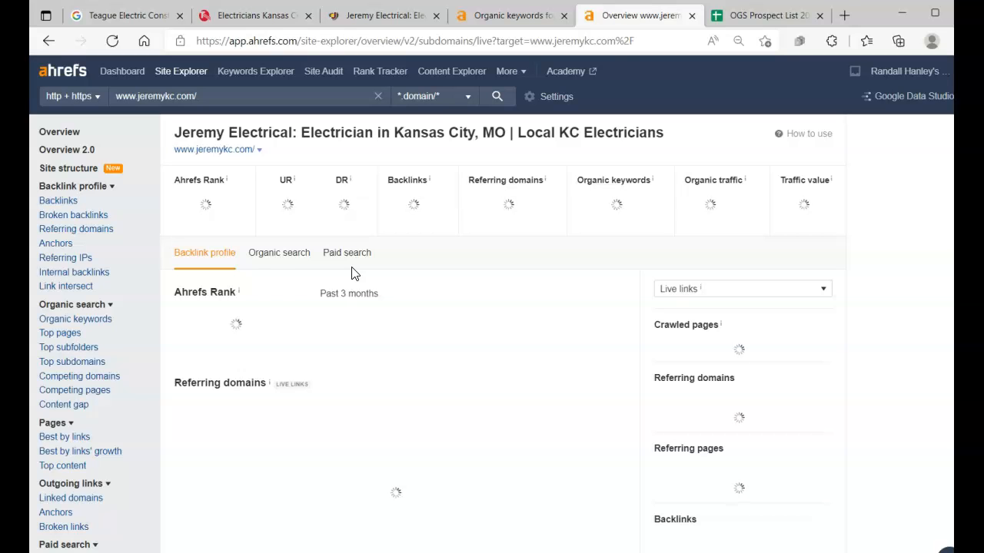
click(130, 17)
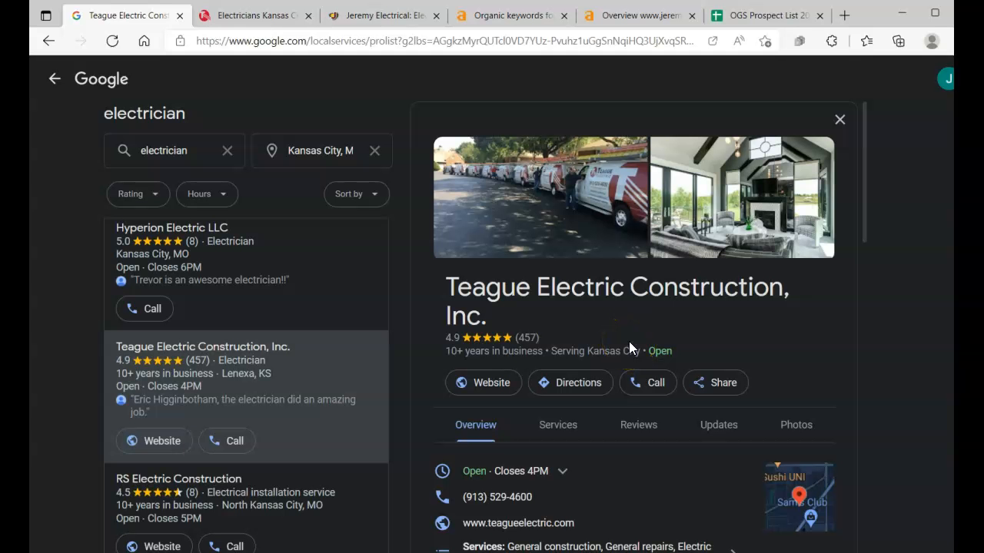
Examine the star rating and review count of Teague Electric Construction, and compare them with the other Kansas City electricians listed
drag(626, 343, 522, 338)
click(550, 338)
drag(521, 332, 525, 335)
click(561, 329)
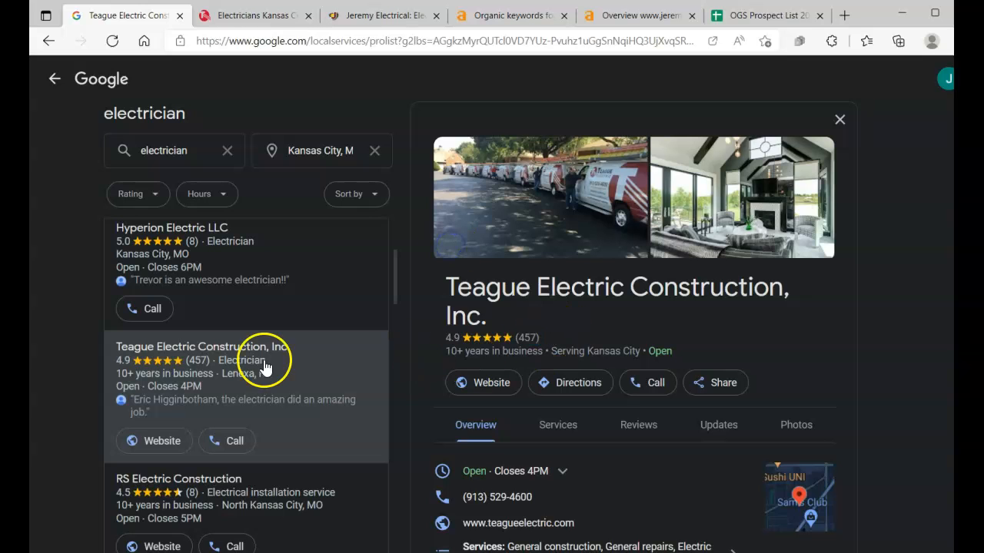
scroll(269, 352, up, 3)
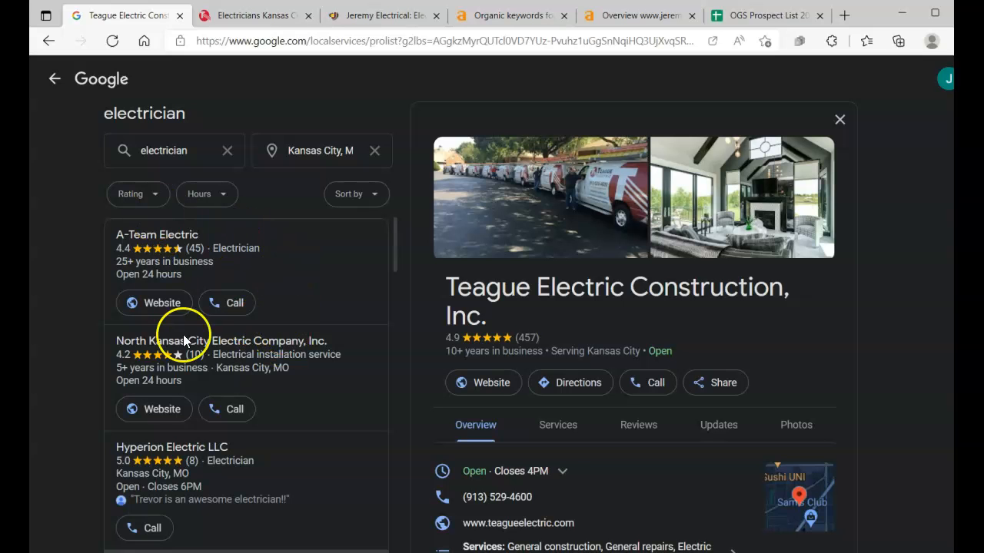
scroll(245, 365, down, 5)
scroll(239, 362, down, 3)
Review the Teague Electric Construction listing's overview, including its services, service area, business description and Google review summary
scroll(542, 308, down, 3)
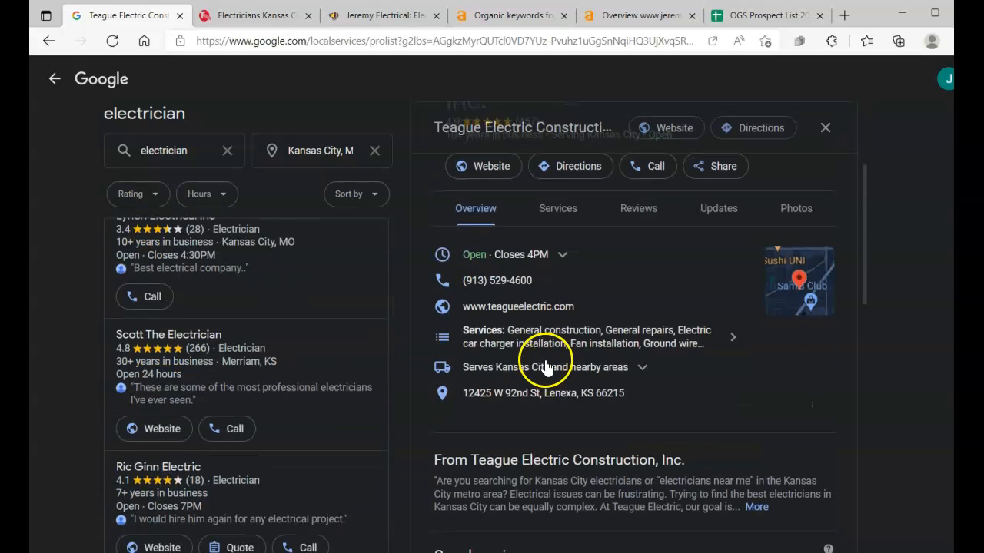
scroll(554, 308, down, 3)
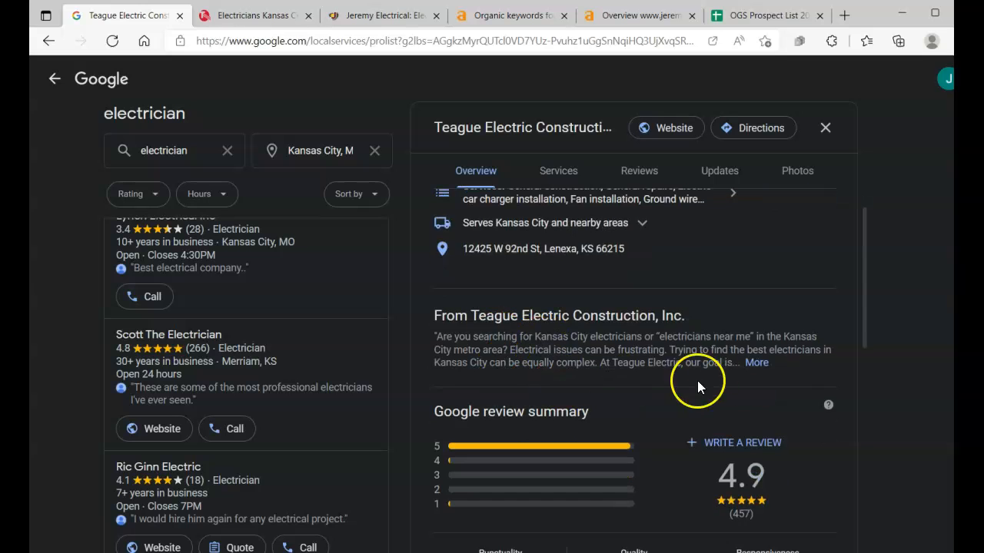
scroll(580, 369, up, 3)
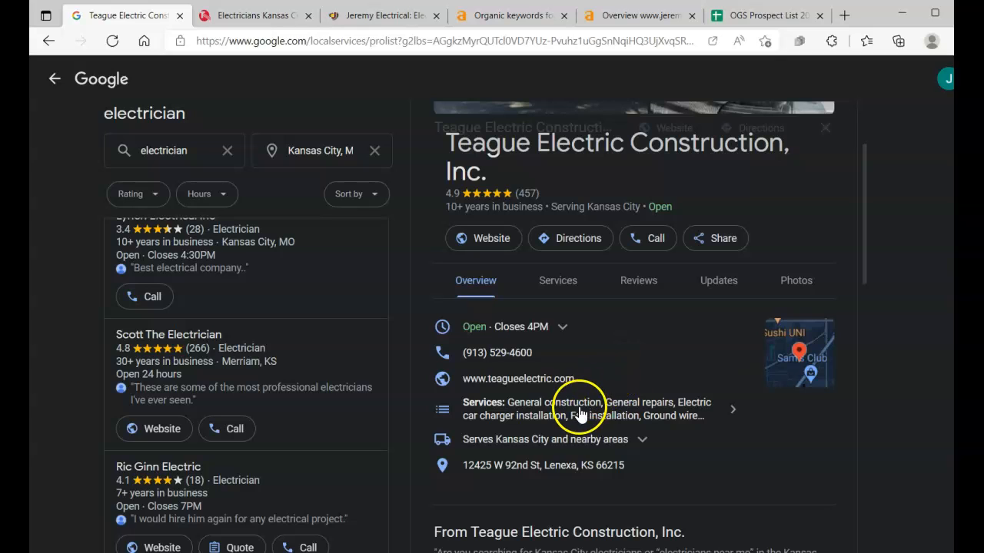
click(394, 313)
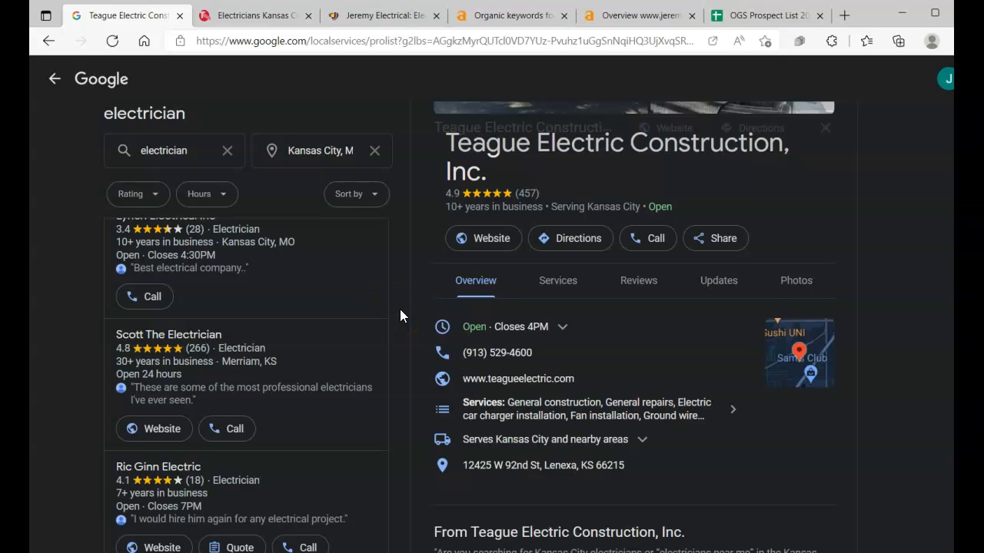
scroll(308, 346, down, 3)
scroll(230, 254, up, 4)
scroll(189, 166, up, 2)
Return to the Google results for "electricians kansas city mo" and examine the top local Electricians listings and map
click(56, 78)
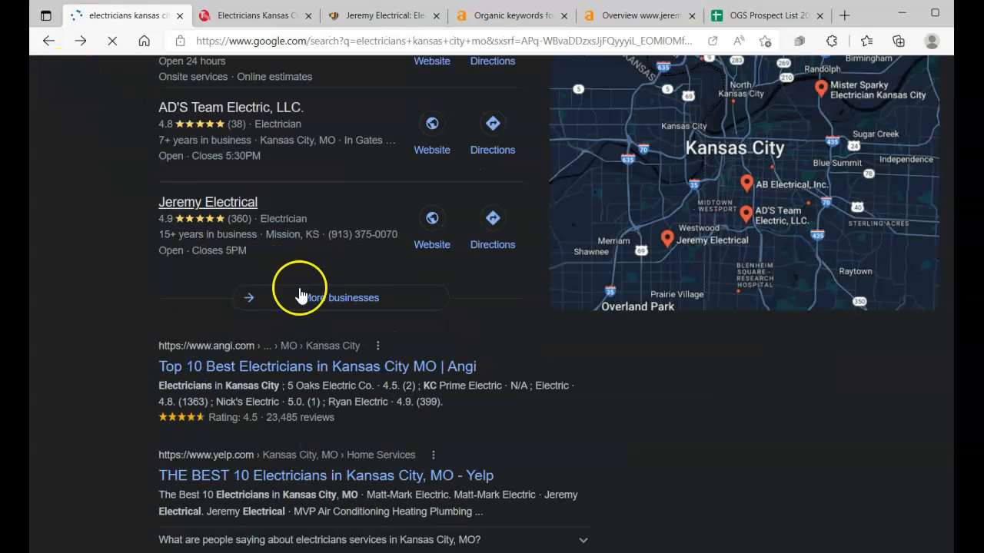
scroll(296, 331, up, 5)
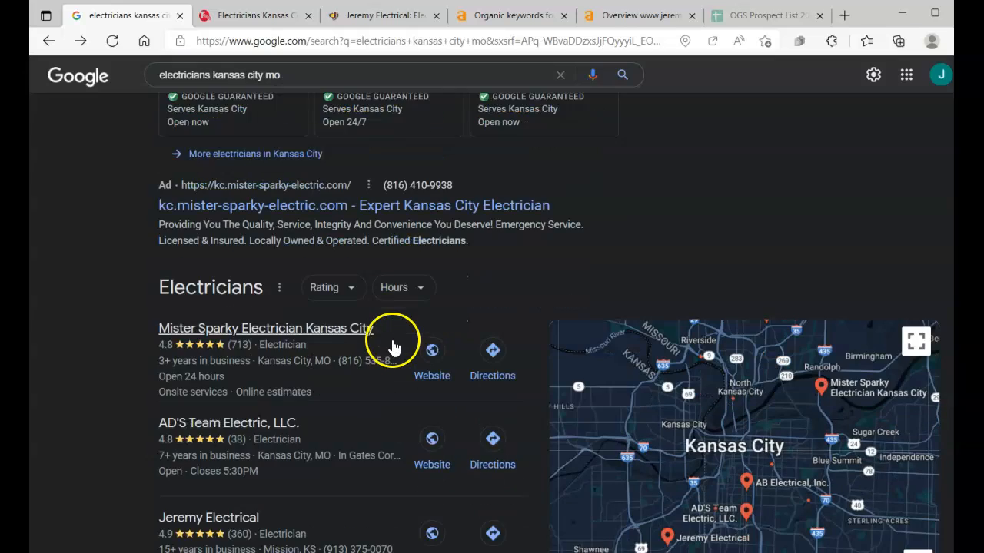
scroll(391, 345, down, 2)
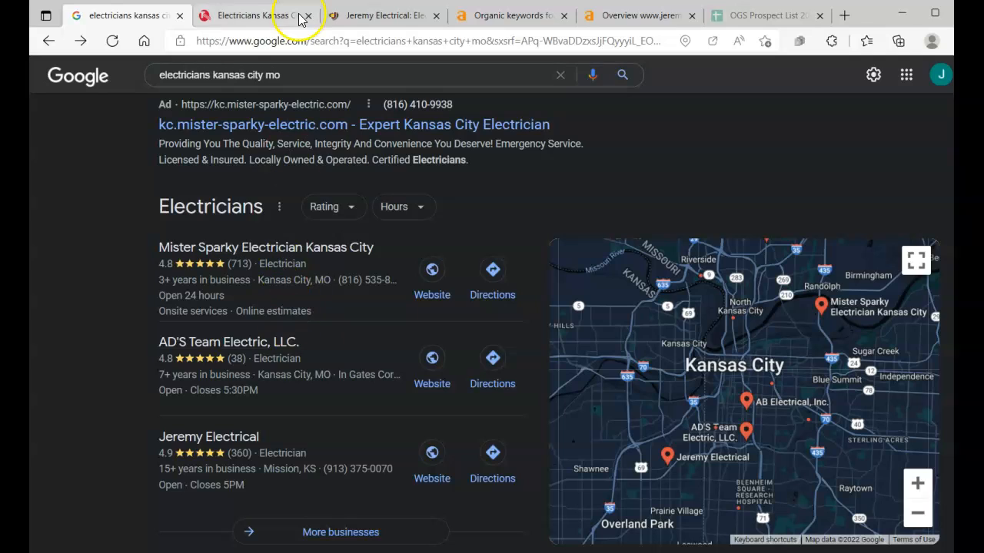
Switch to the Teague Electric website and view the header and banner at the start of its homepage
click(267, 14)
scroll(359, 238, up, 15)
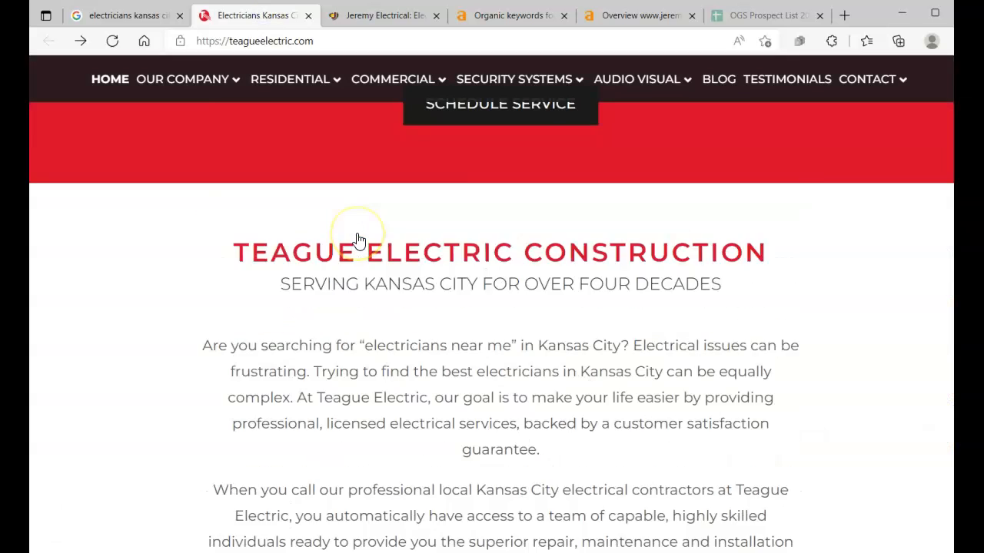
scroll(358, 238, up, 10)
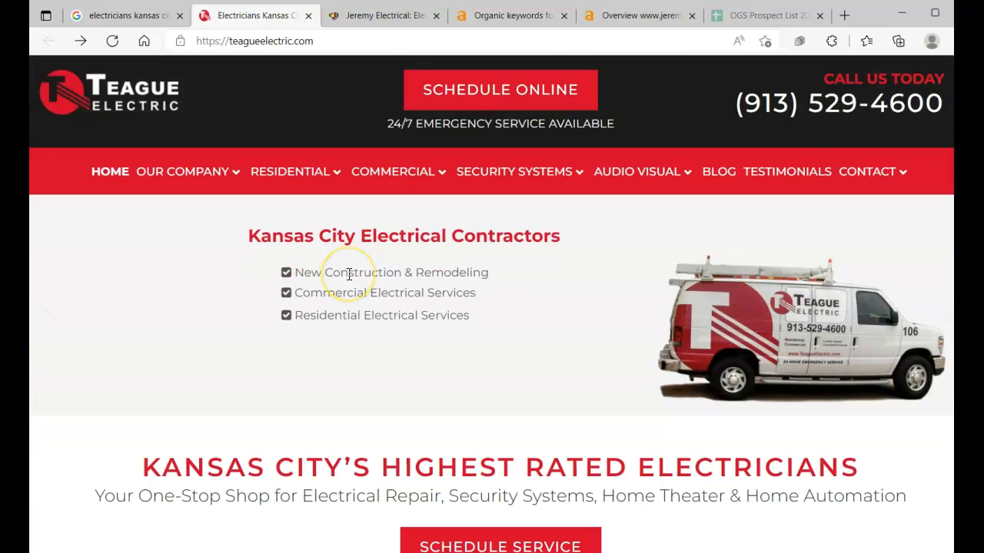